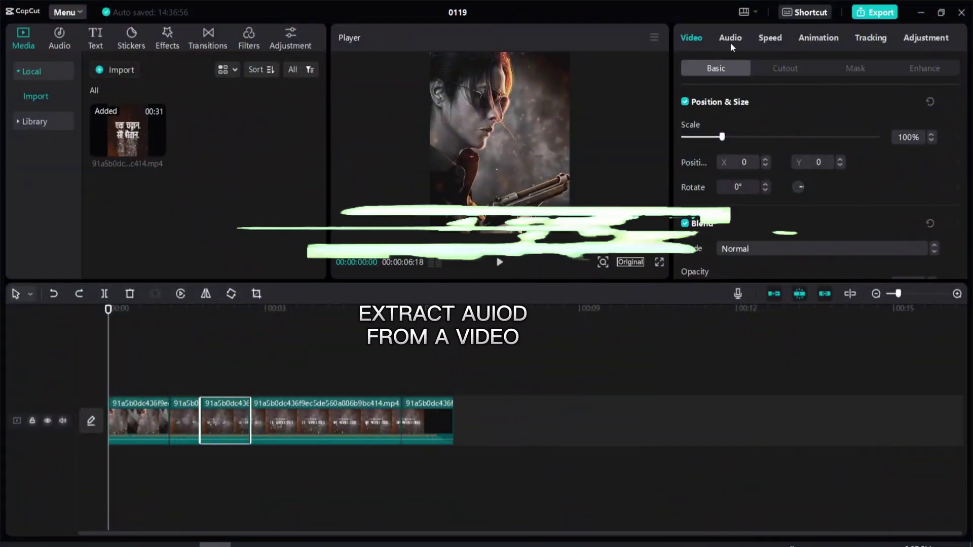
# Step: Clear the current selection, then select all five timeline clips with Ctrl+A
pyautogui.click(516, 365)
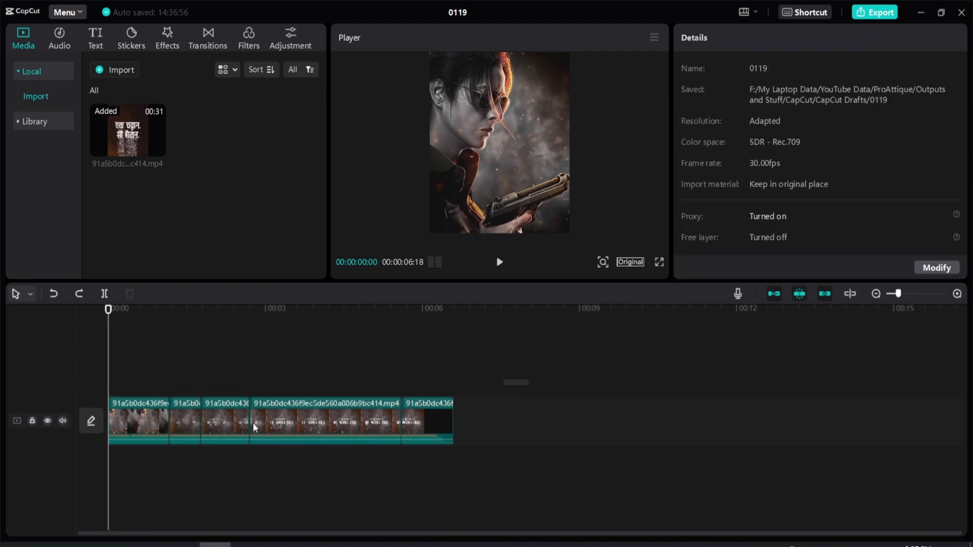
pyautogui.hotkey('ctrl', 'a')
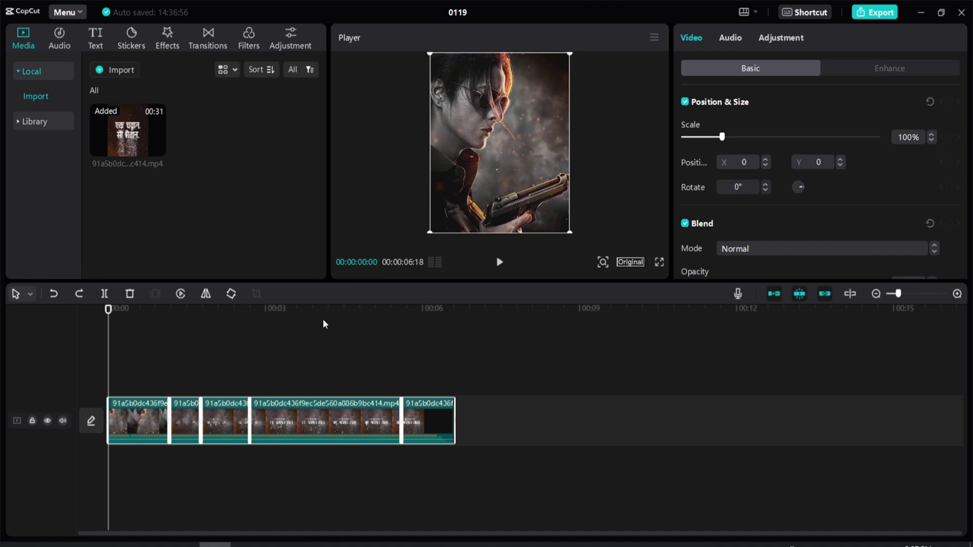
# Step: Play the video from the first clip, then drag the playhead back to the start
pyautogui.click(155, 411)
pyautogui.press('space')
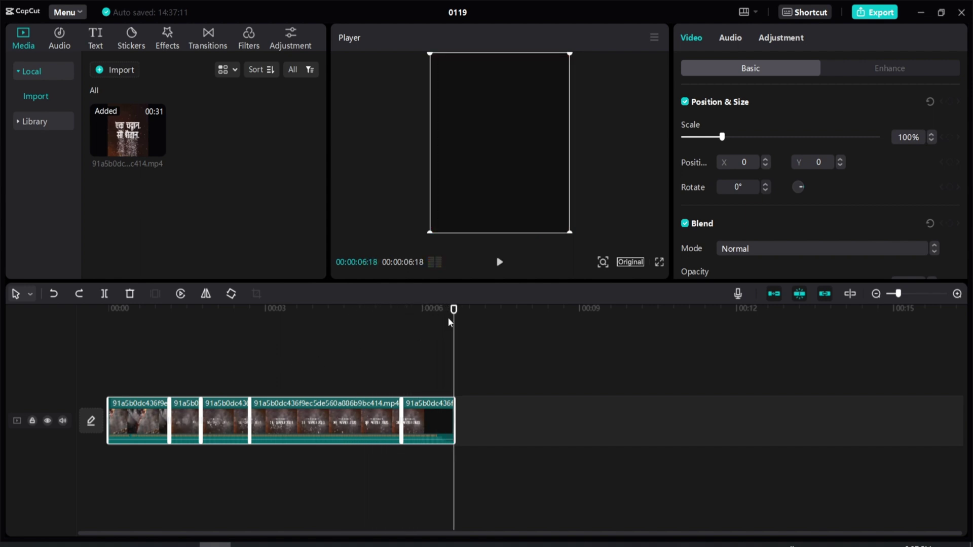
pyautogui.moveTo(455, 311); pyautogui.dragTo(32, 353)
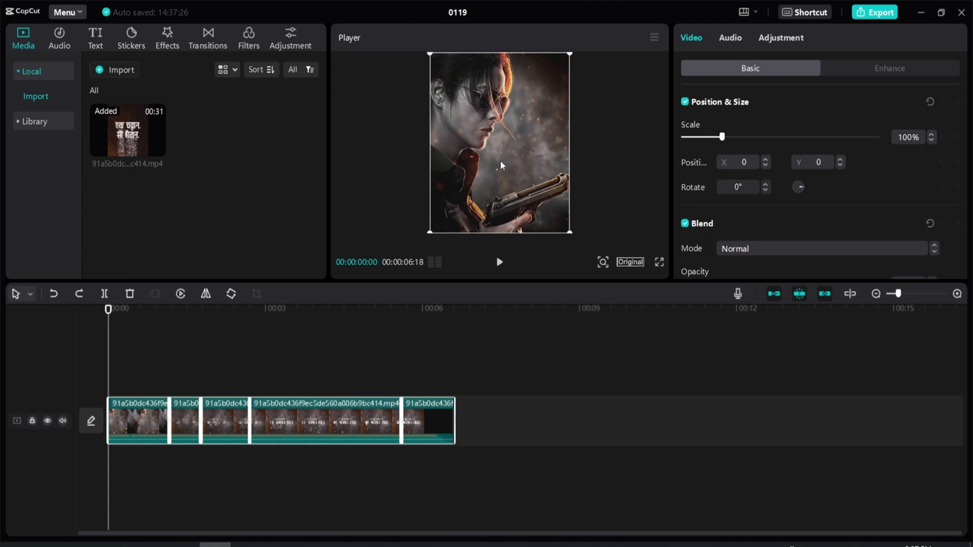
# Step: Preview the last second from 00:05:18, then rubber-band select the first four clips
pyautogui.click(416, 355)
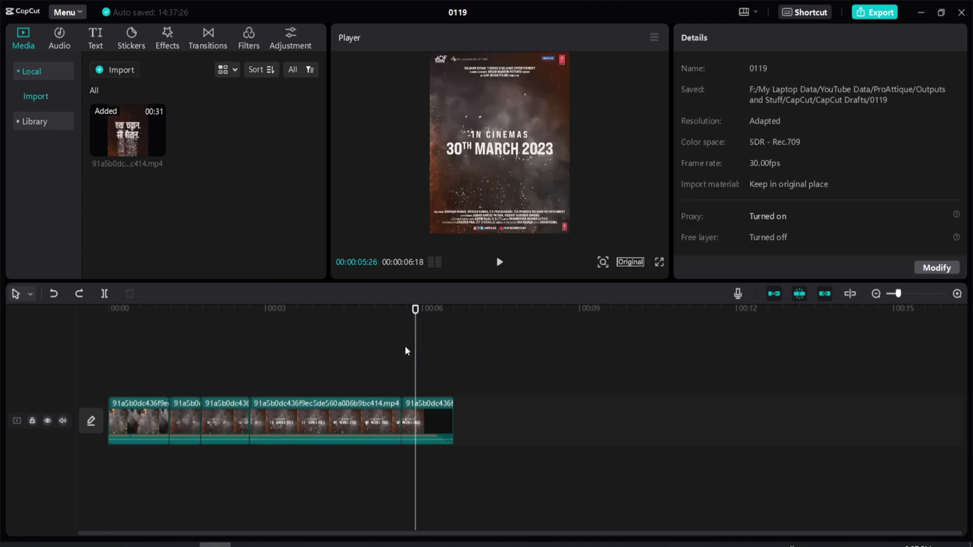
pyautogui.click(406, 352)
pyautogui.press('space')
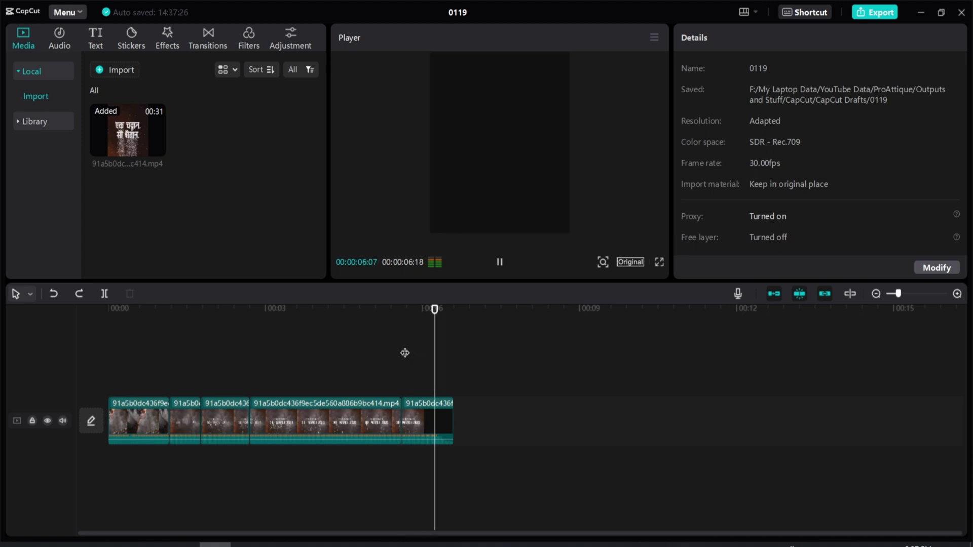
pyautogui.click(110, 350)
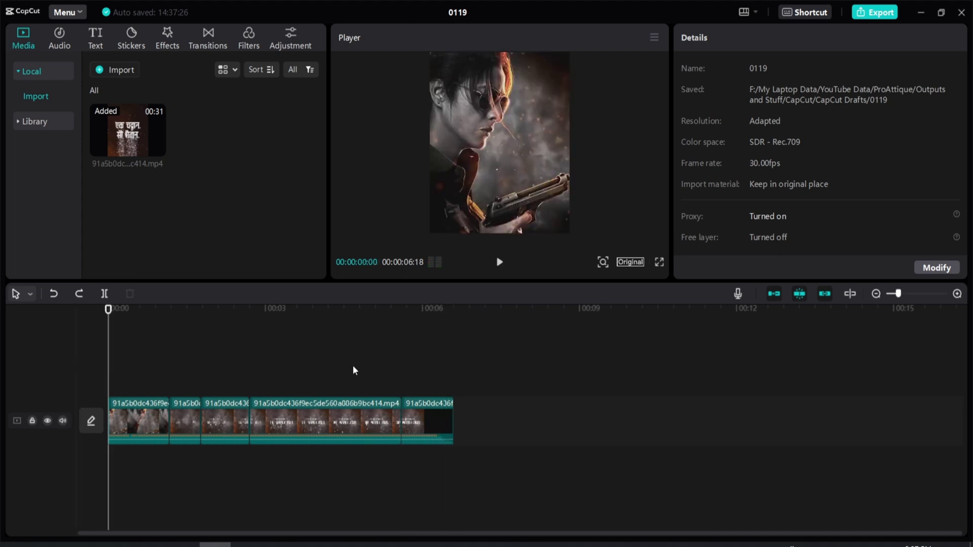
pyautogui.moveTo(379, 464); pyautogui.dragTo(158, 420)
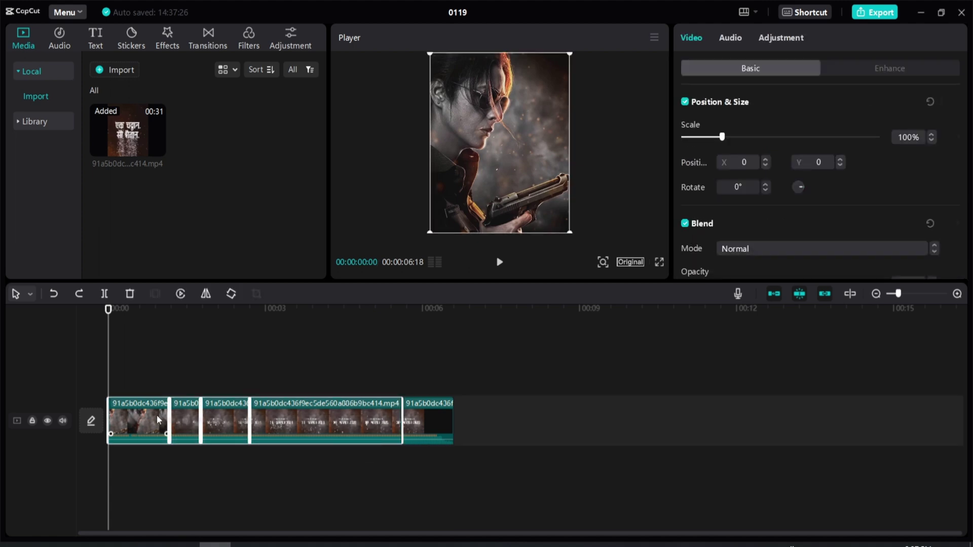
# Step: Delete the first four clips and preview the remaining one-second clip before exporting
pyautogui.press('Delete')
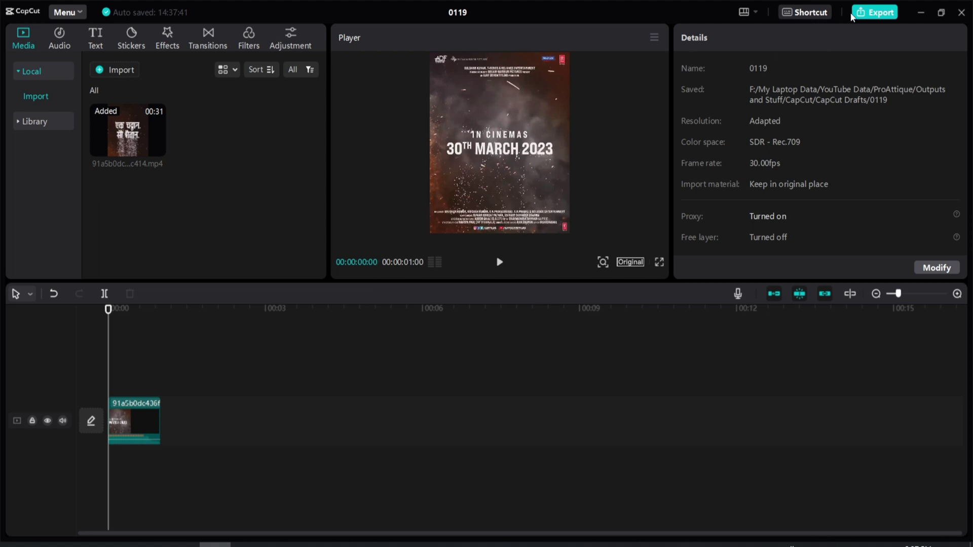
pyautogui.click(145, 426)
pyautogui.press('space')
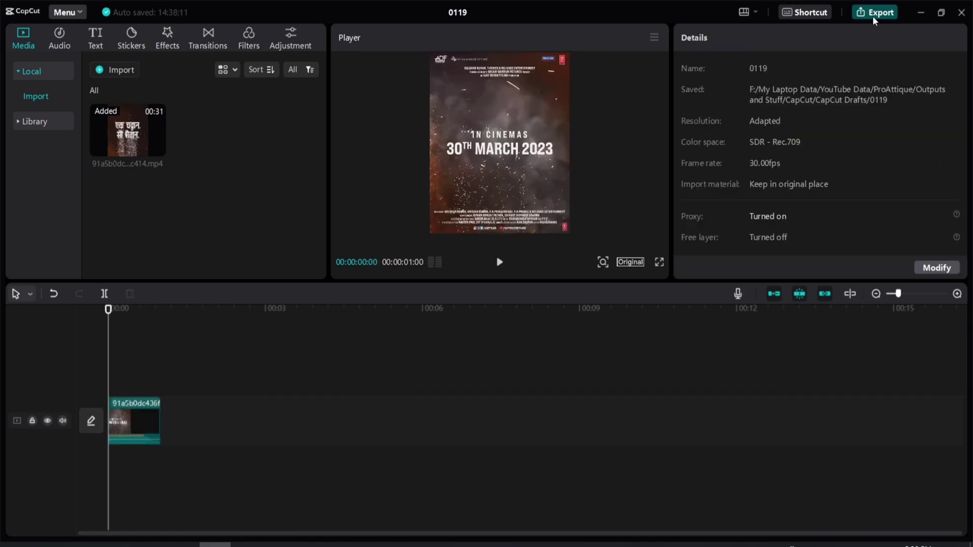
pyautogui.click(876, 12)
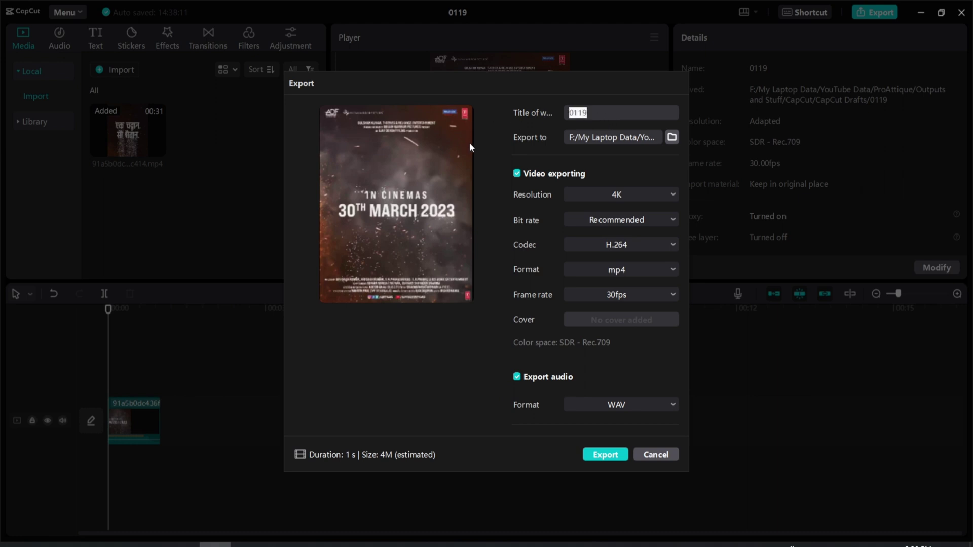
pyautogui.write('1')
# Step: Export the clip as audio-only 1.wav, with video export off and WAV format kept
pyautogui.click(517, 173)
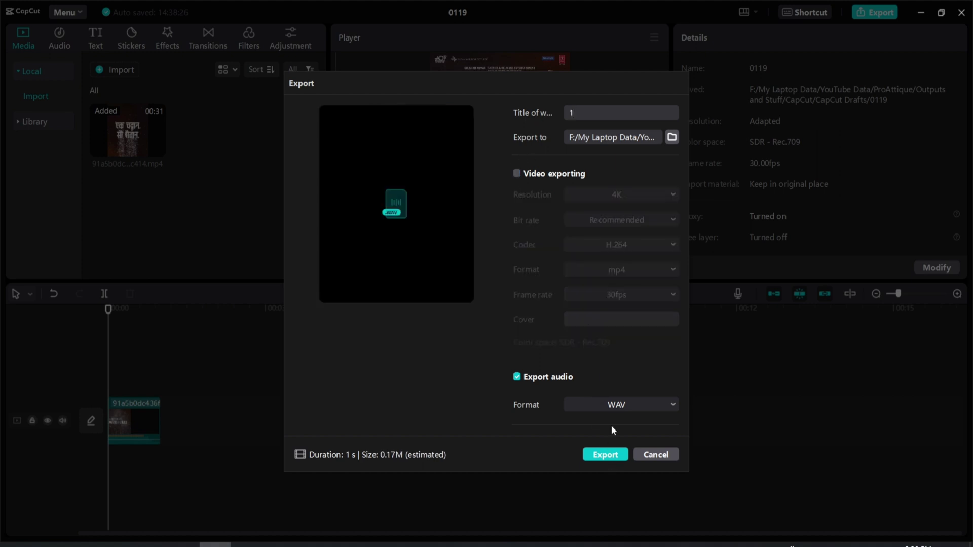
pyautogui.click(620, 404)
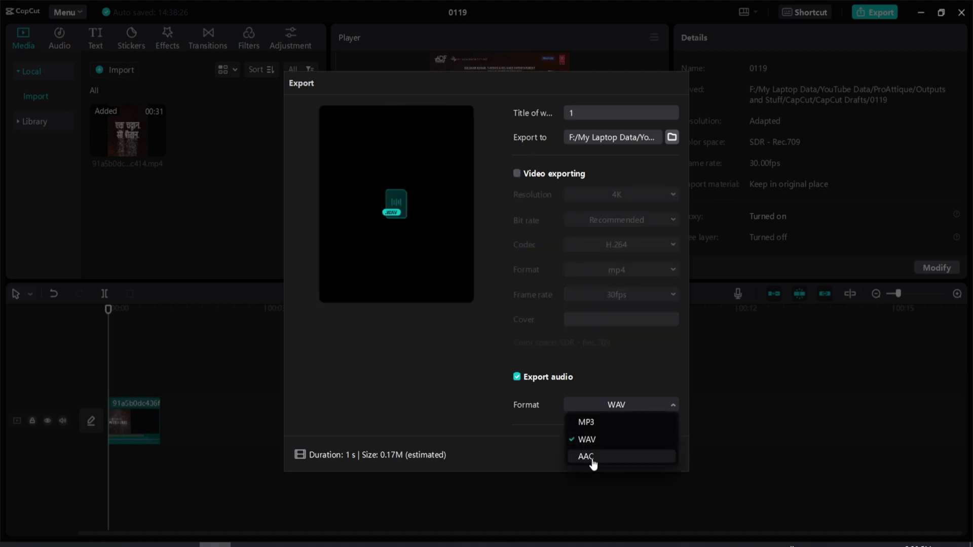
pyautogui.click(640, 364)
pyautogui.click(607, 455)
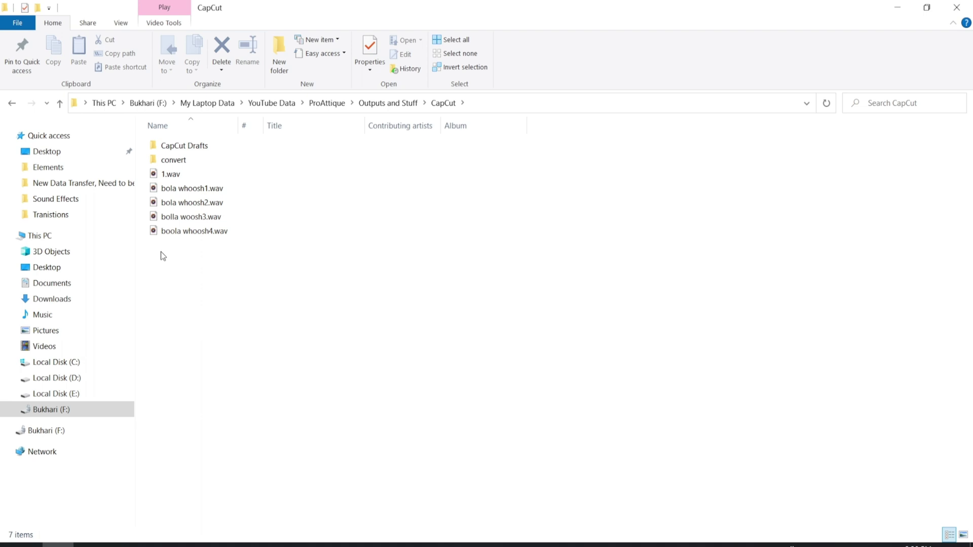
pyautogui.doubleClick(170, 174)
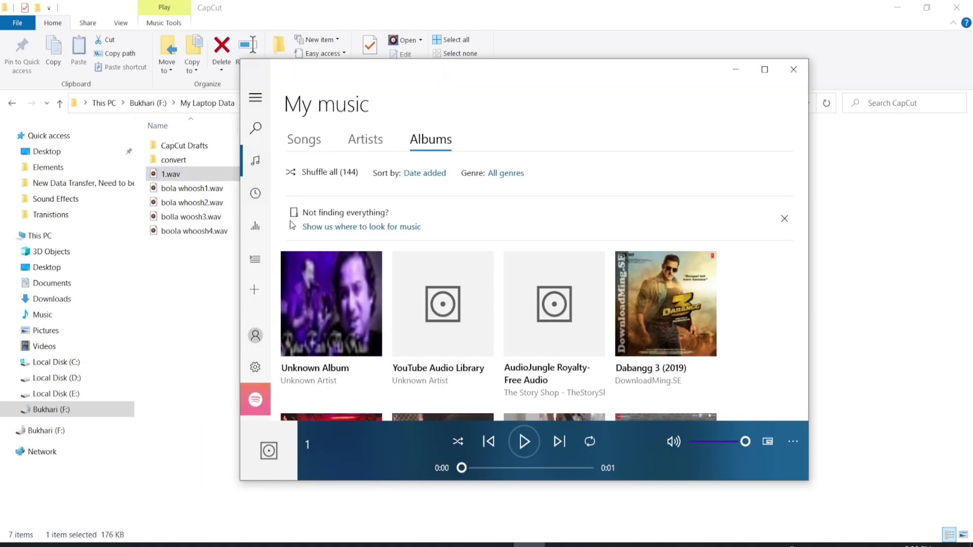
pyautogui.click(794, 69)
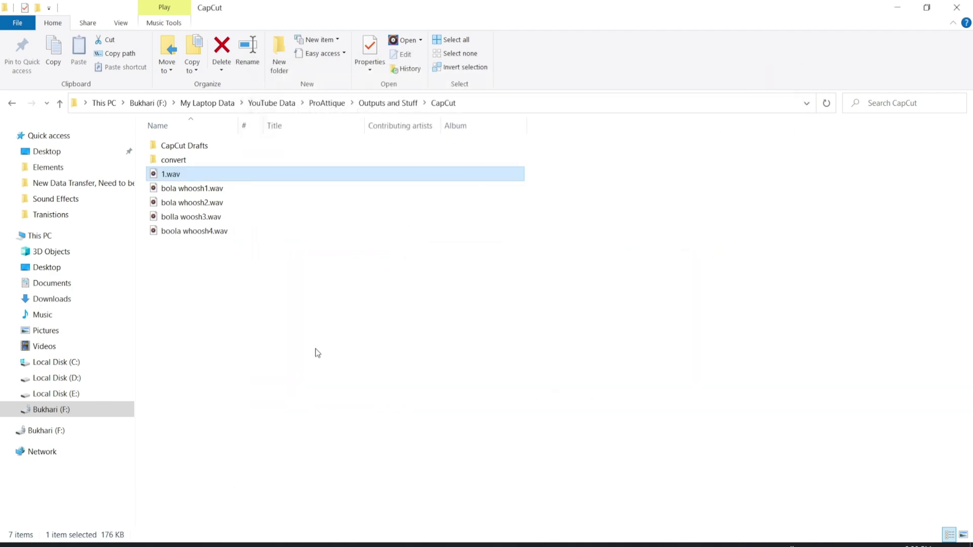